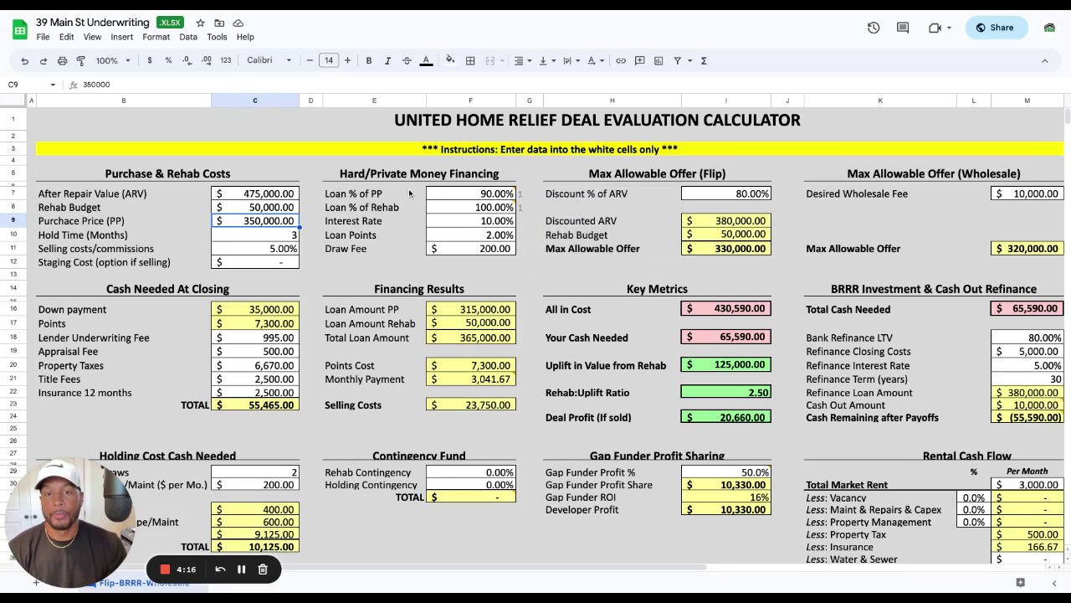
pyautogui.click(473, 153)
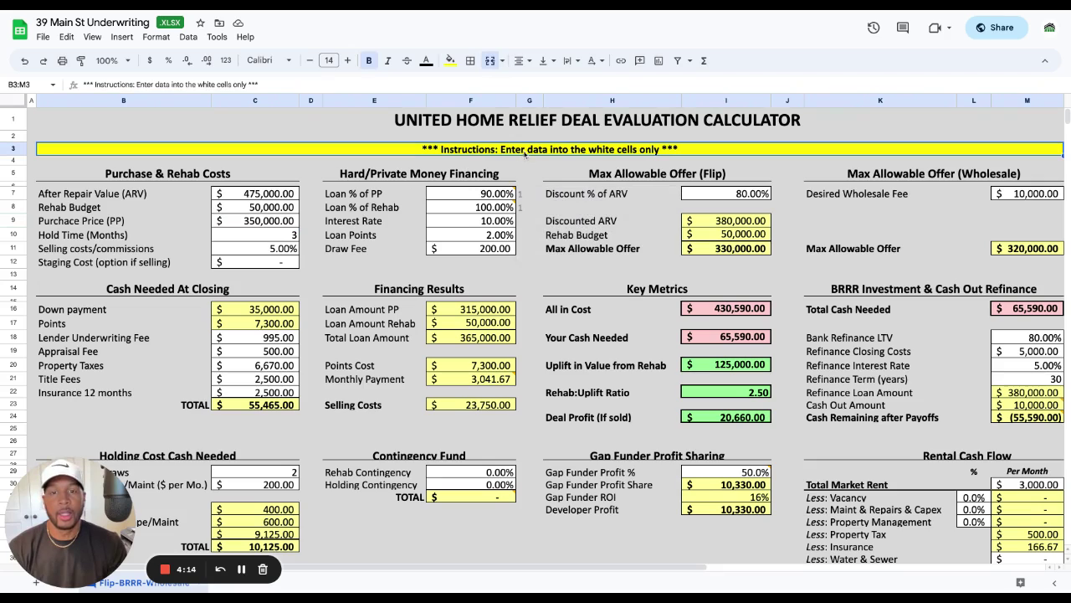
pyautogui.click(471, 324)
pyautogui.click(282, 311)
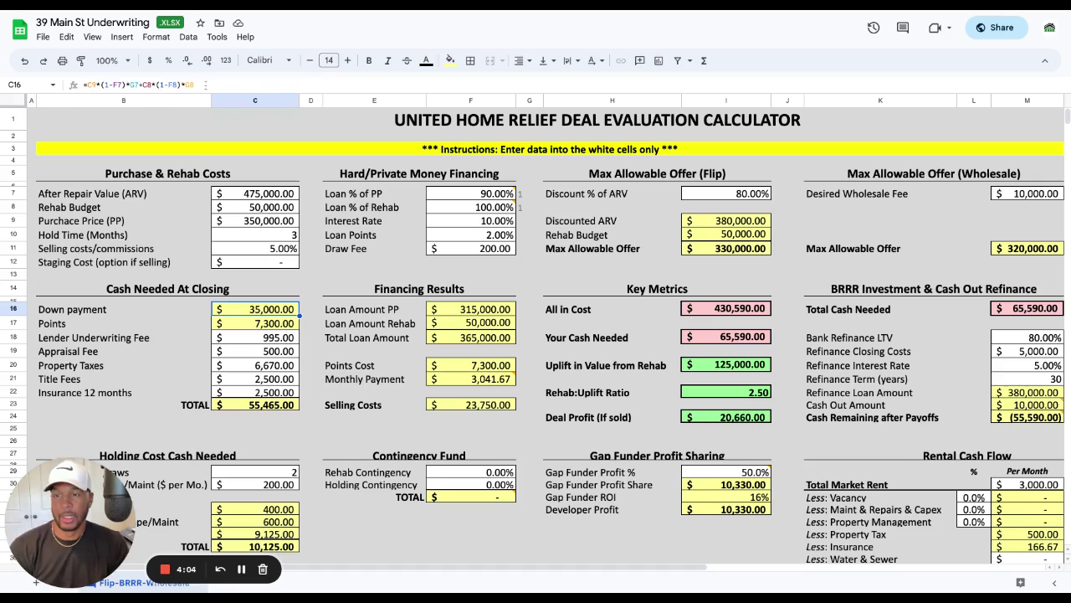
pyautogui.click(271, 350)
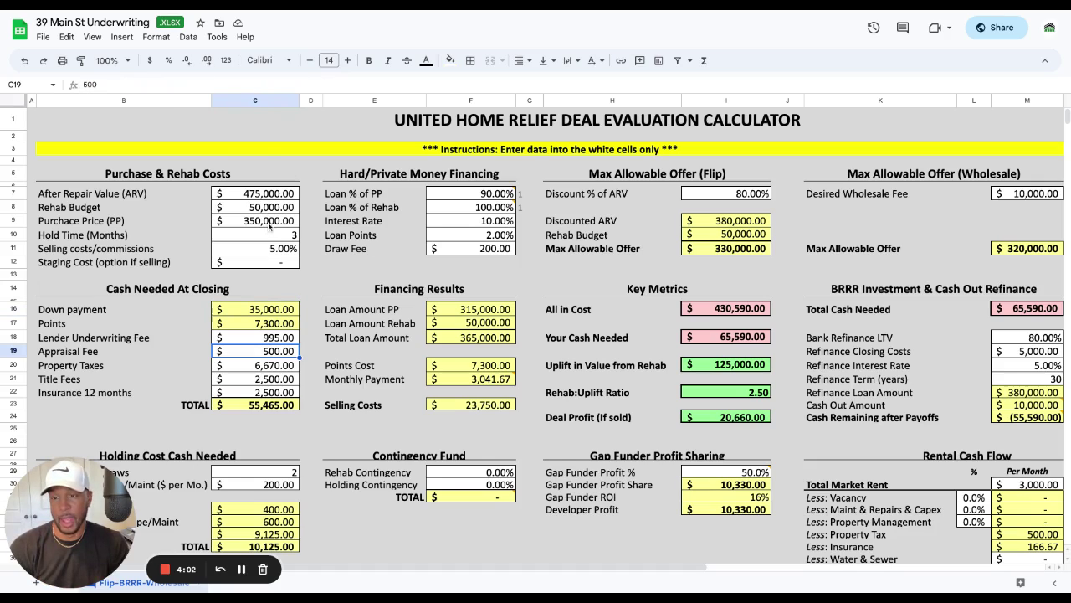
pyautogui.click(270, 199)
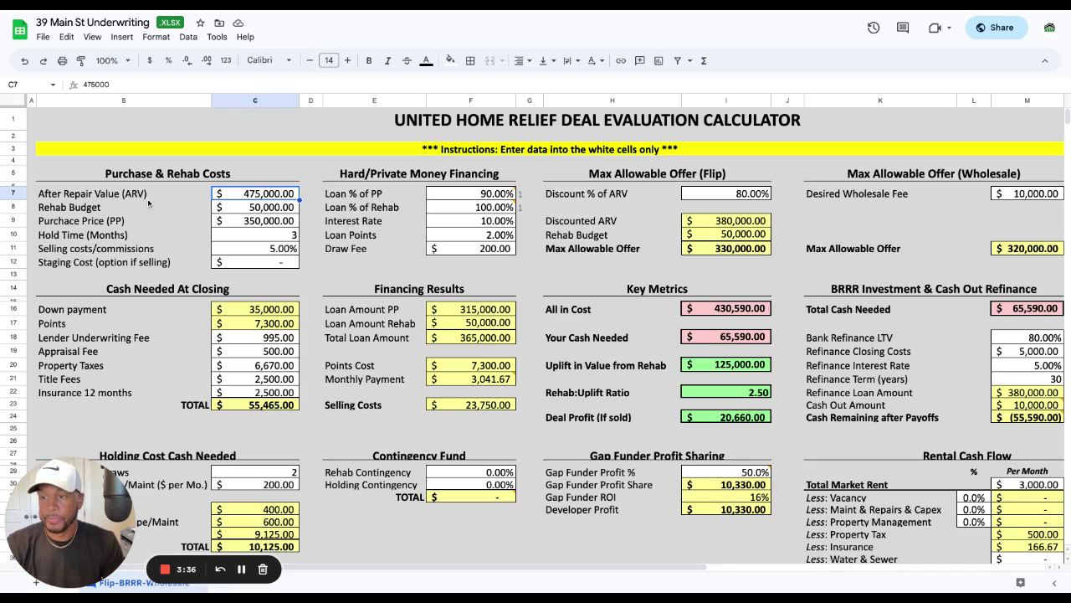
pyautogui.click(122, 197)
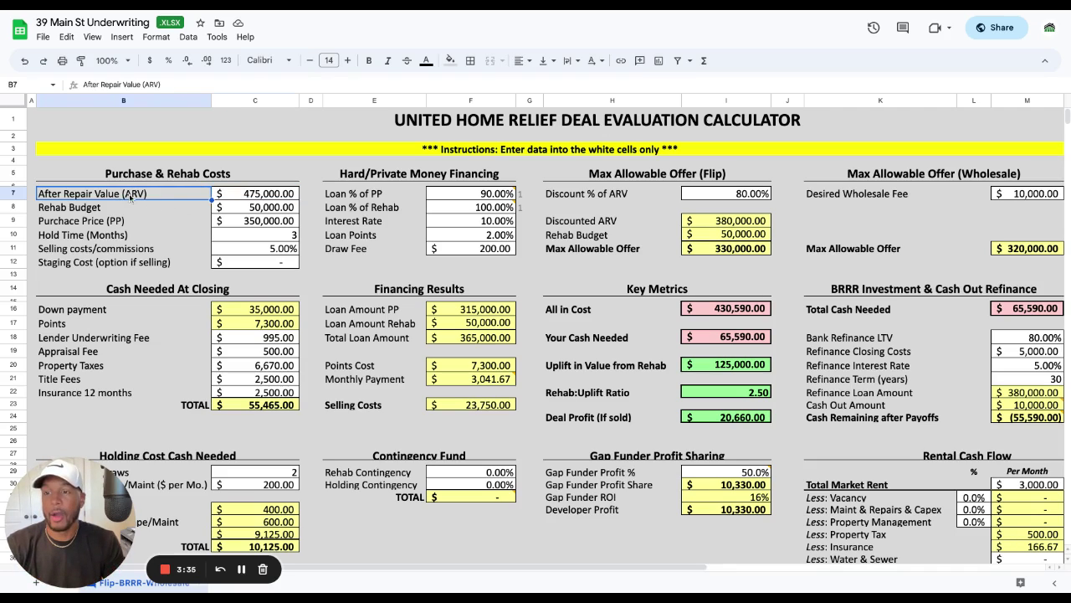
pyautogui.click(247, 198)
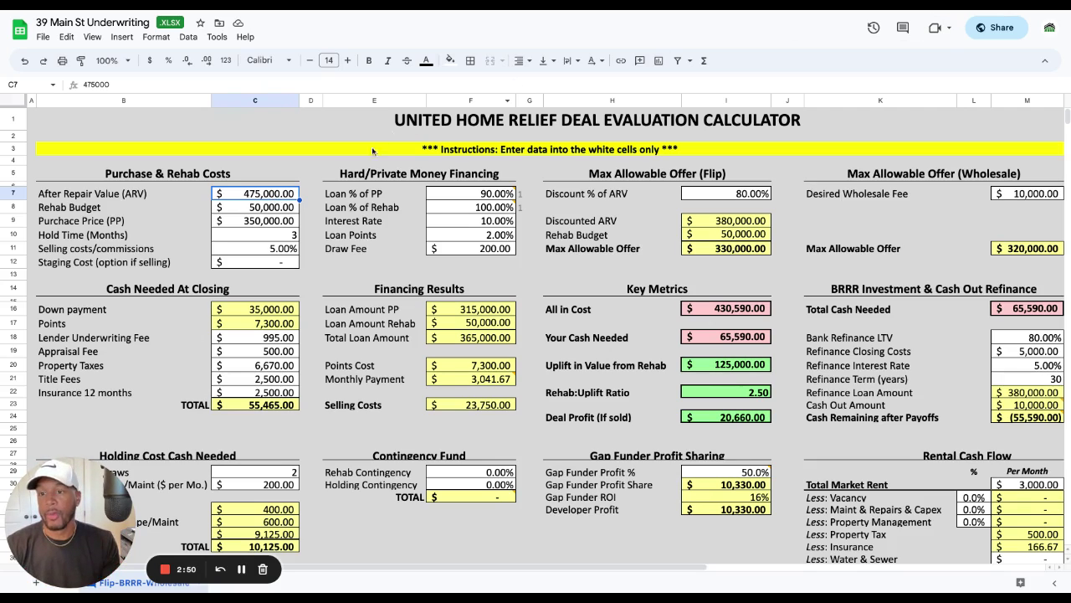
pyautogui.click(281, 208)
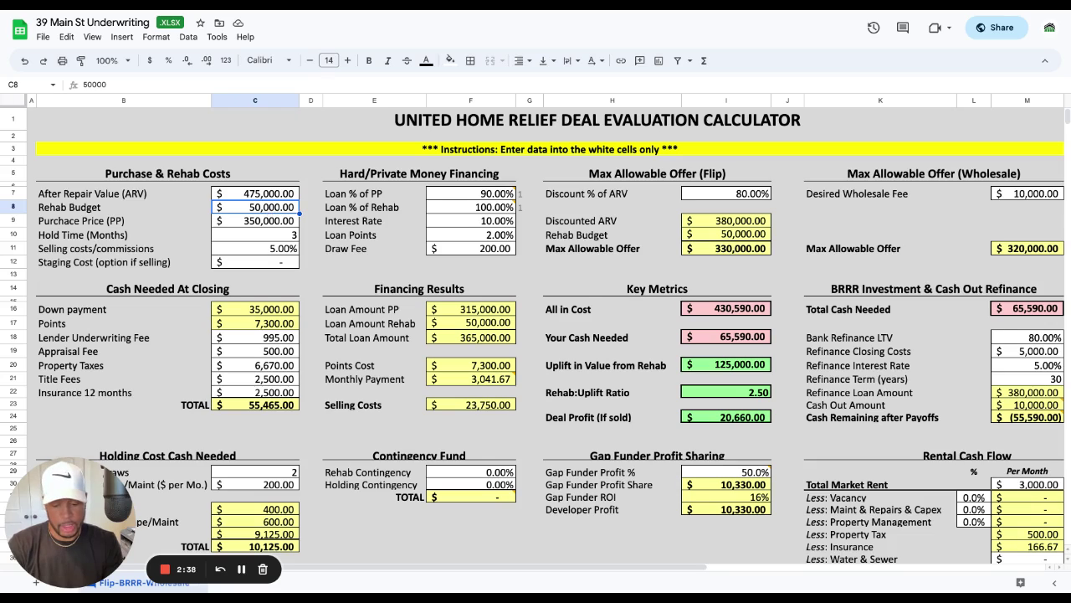
# Test Rehab Budgets of 100,000 and 250,000 in C8 against Deal Profit, then settle on 25,000.
pyautogui.write('100000')
pyautogui.press('Return')
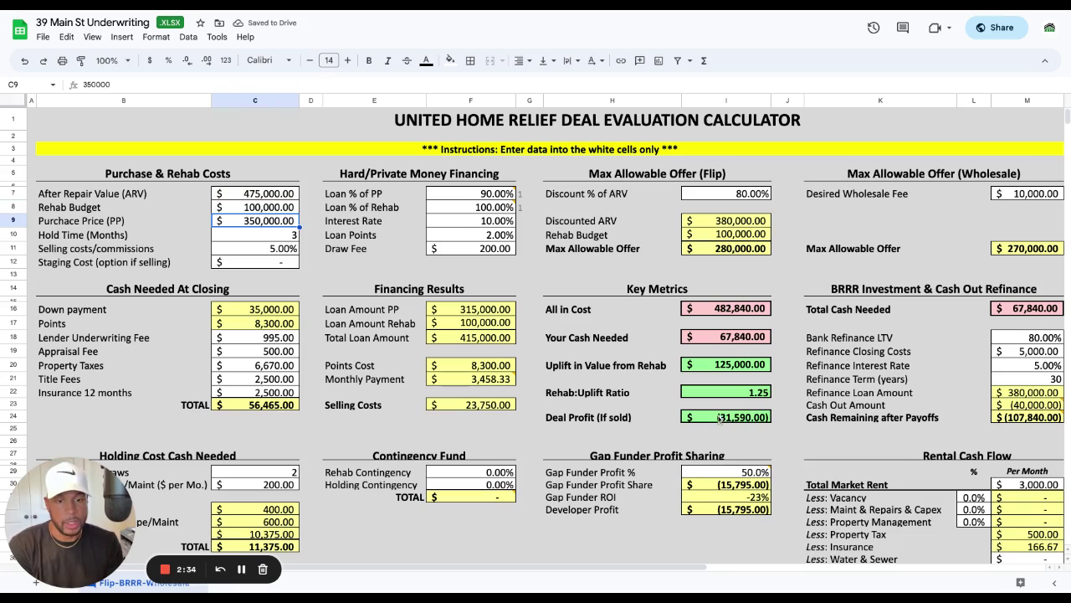
pyautogui.click(751, 421)
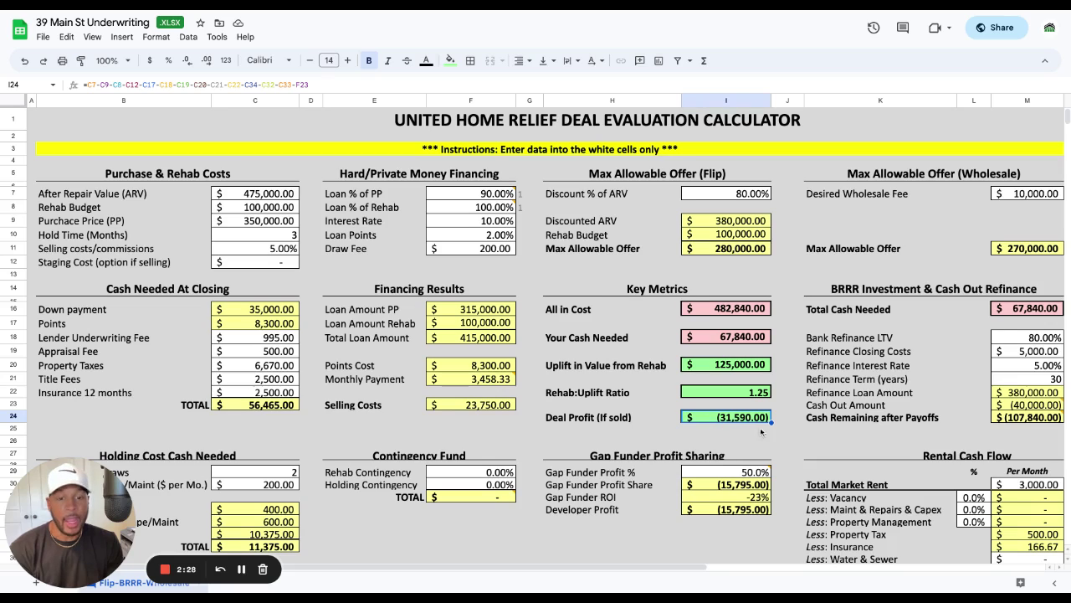
pyautogui.click(276, 207)
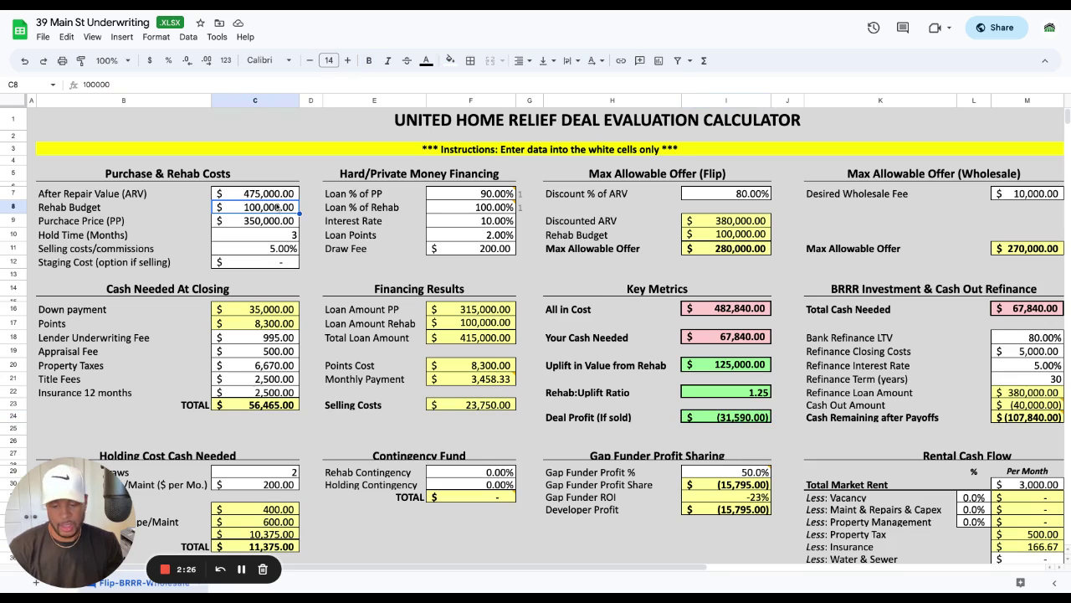
pyautogui.write('250000')
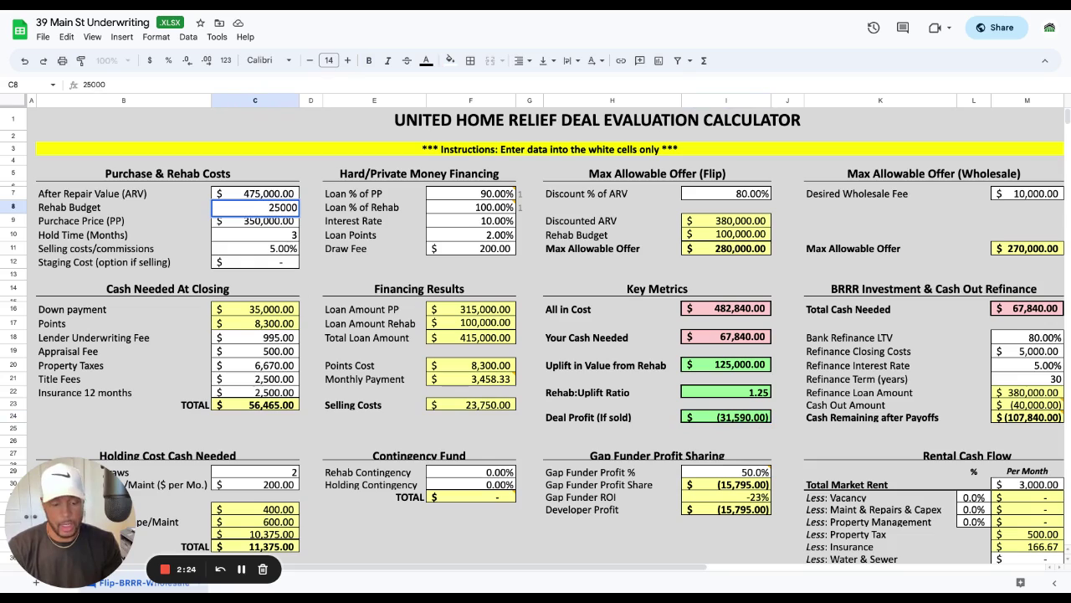
pyautogui.press('Return')
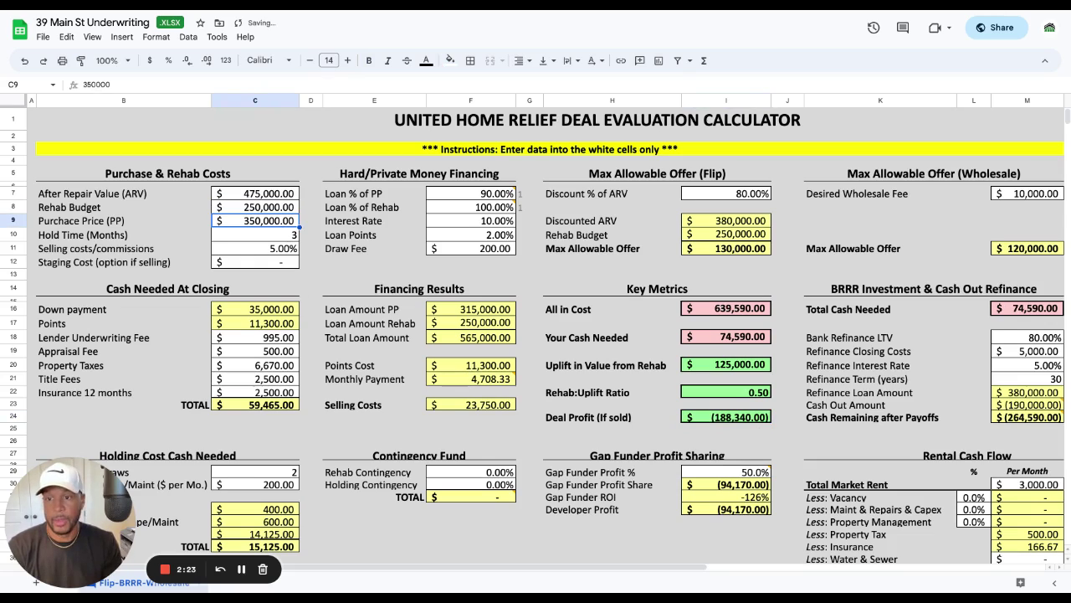
pyautogui.click(257, 207)
pyautogui.write('25000')
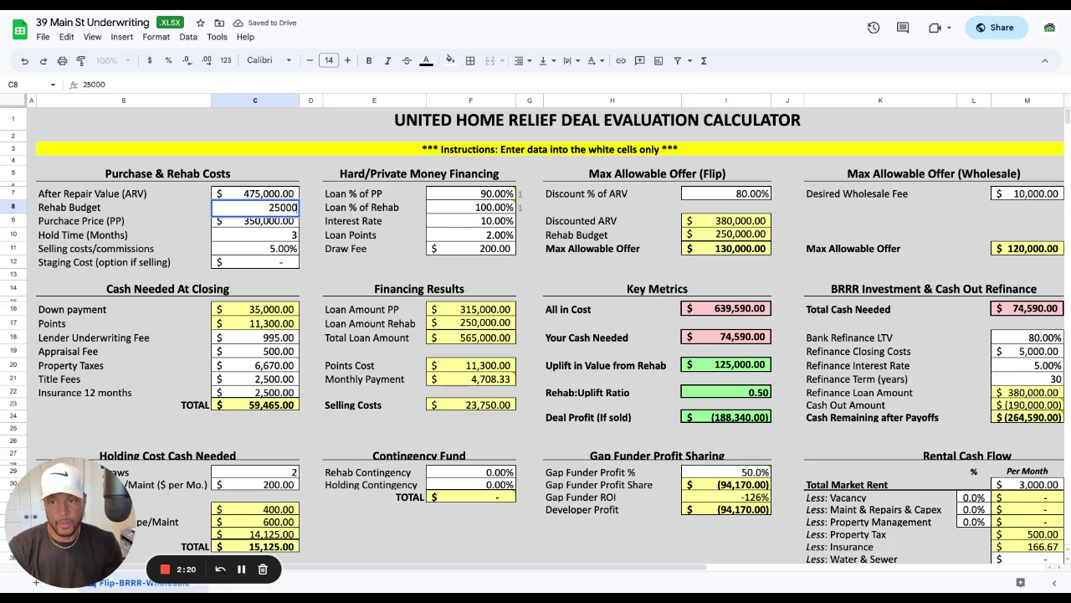
pyautogui.press('Return')
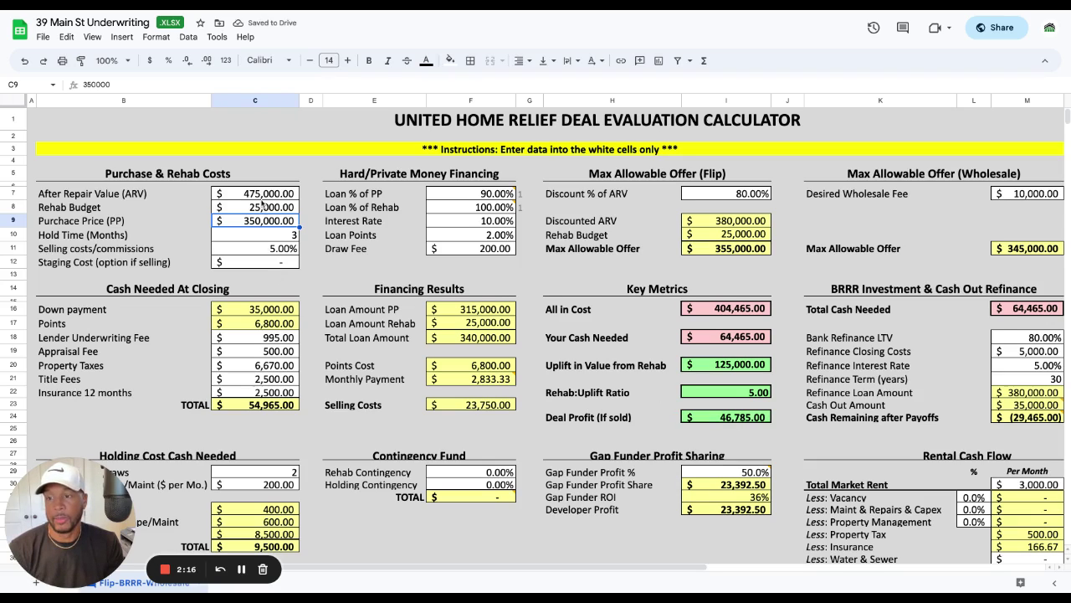
pyautogui.click(255, 235)
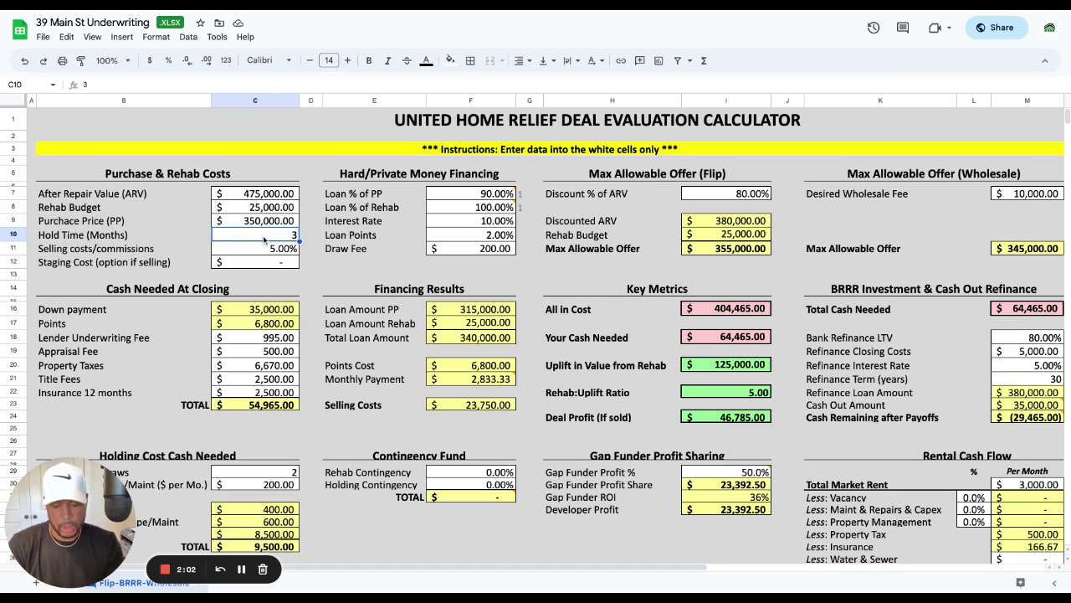
pyautogui.write('12')
pyautogui.press('Return')
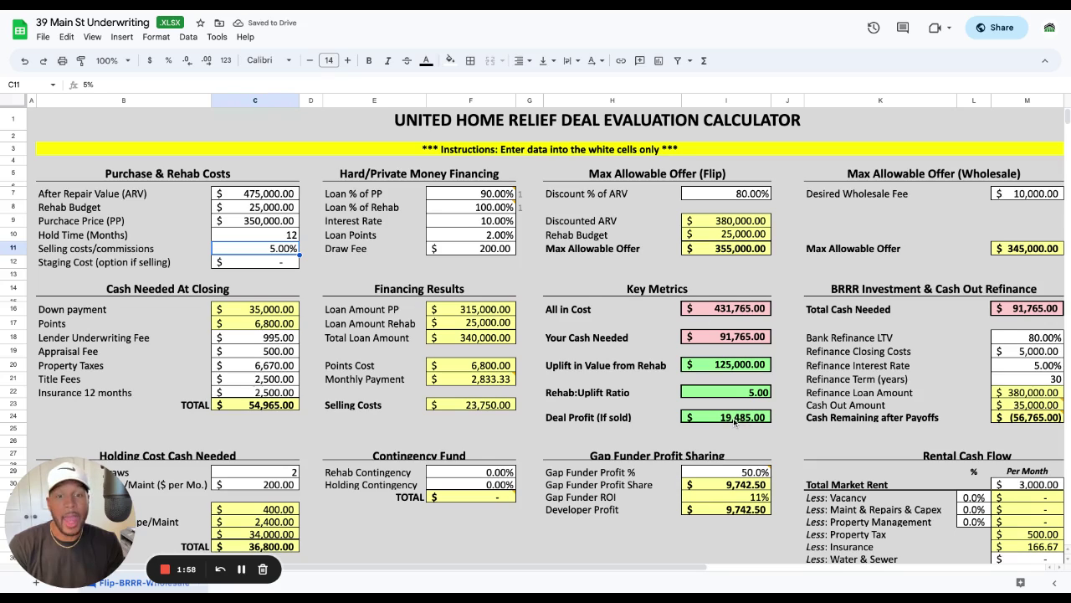
pyautogui.click(258, 237)
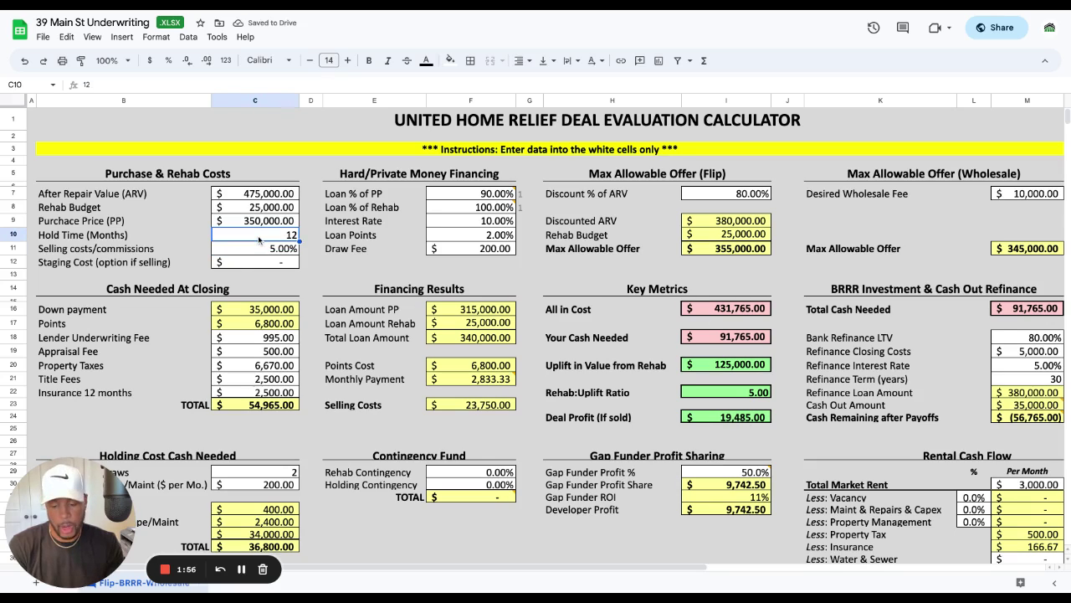
pyautogui.write('3')
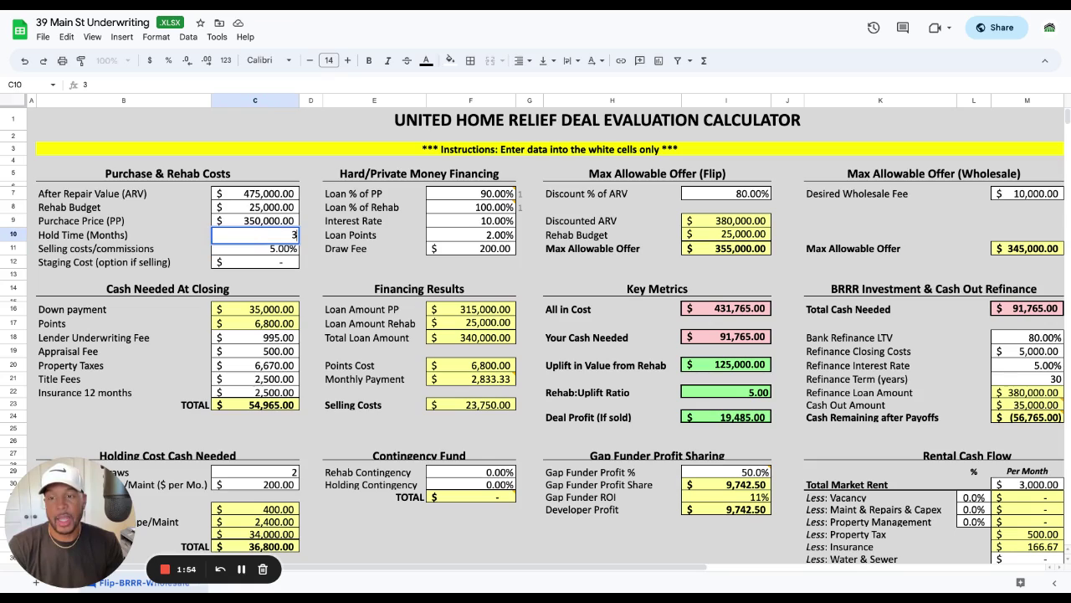
pyautogui.press('Return')
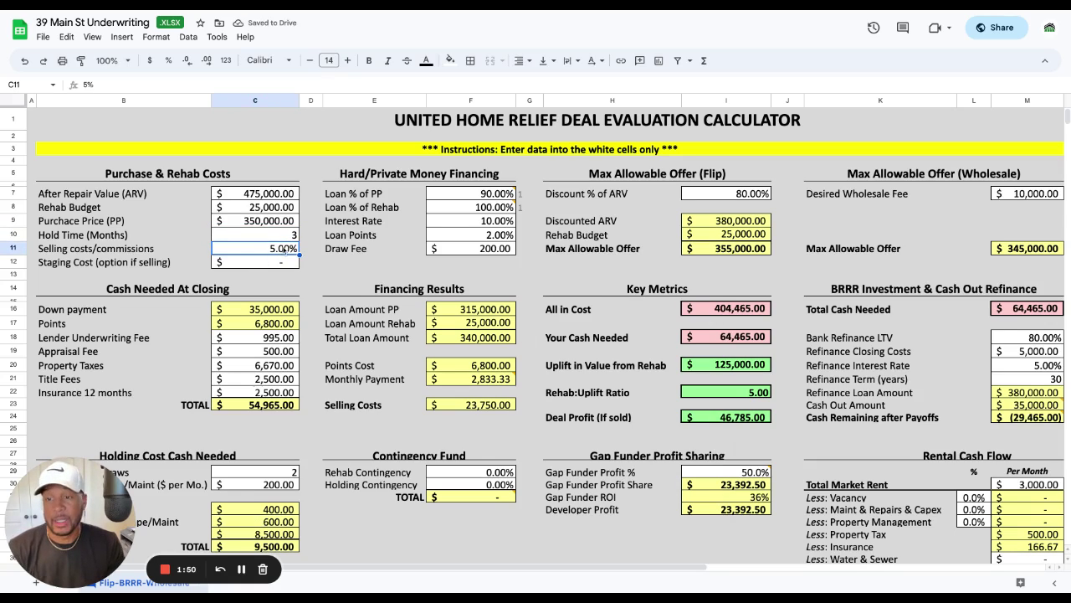
pyautogui.write('6')
pyautogui.press('Return')
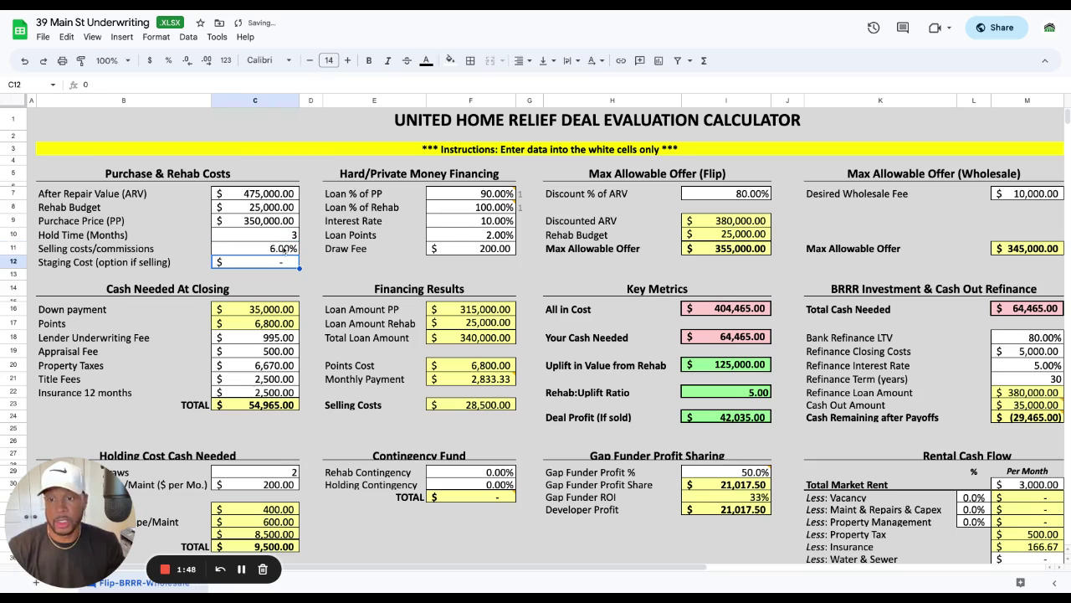
pyautogui.click(270, 249)
pyautogui.write('5')
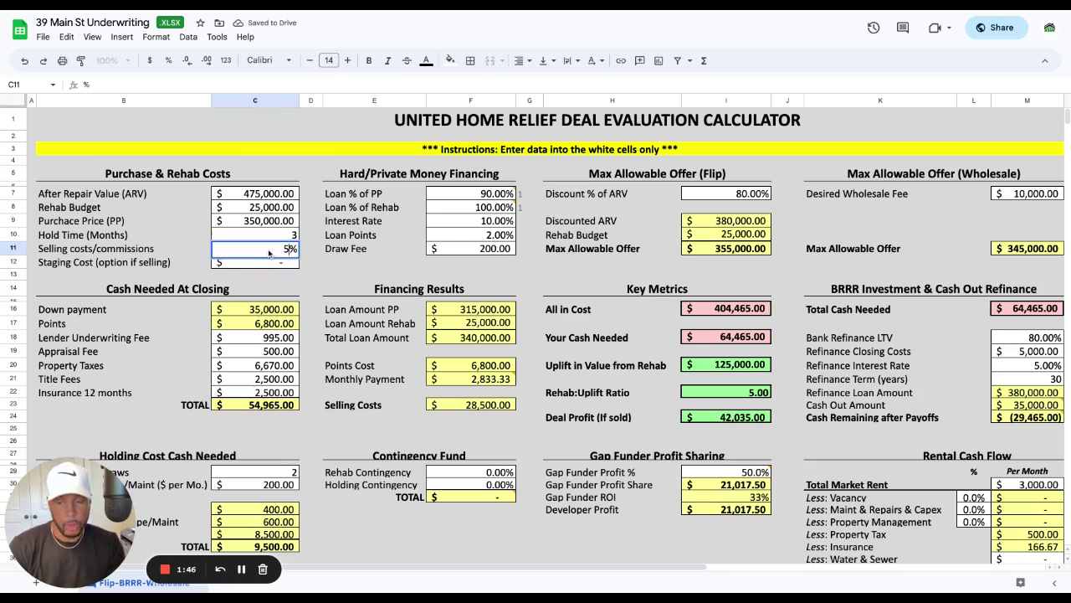
pyautogui.press('Return')
pyautogui.click(474, 198)
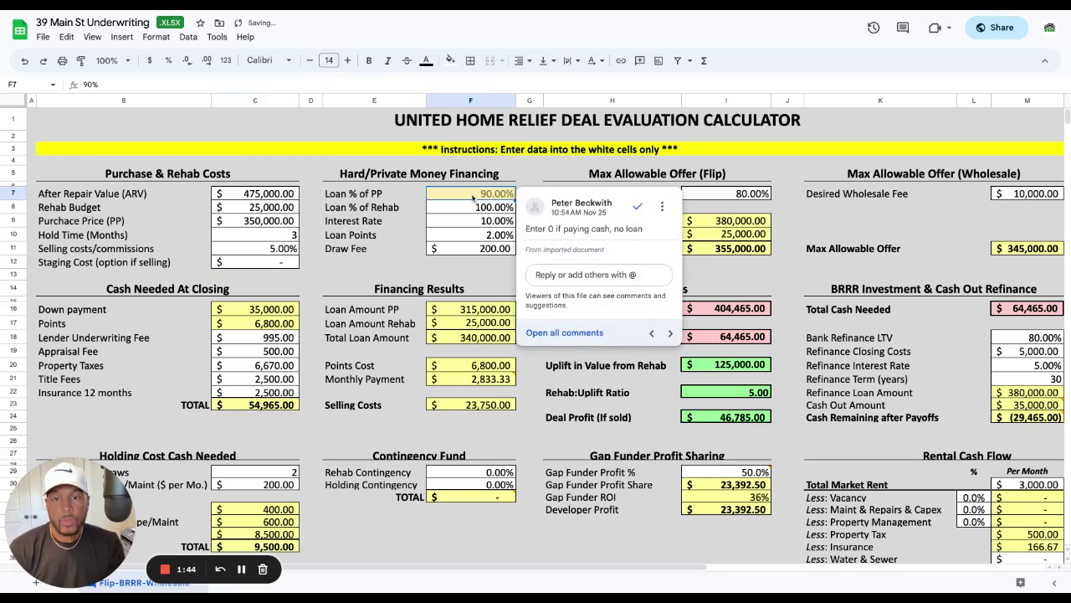
pyautogui.click(444, 273)
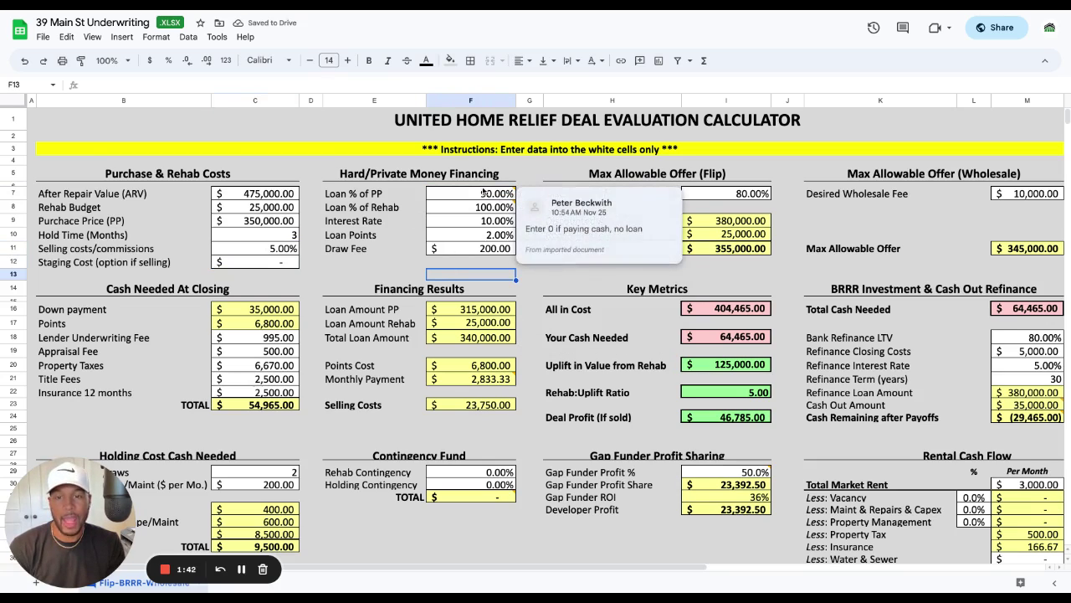
pyautogui.press('Up')
pyautogui.press('Up')
pyautogui.press('Left')
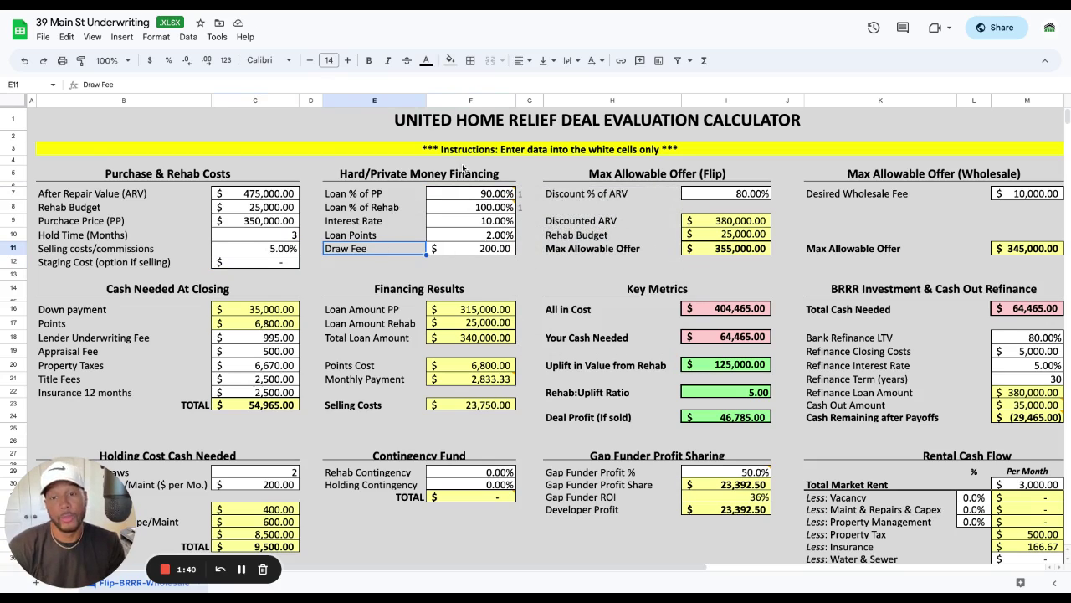
pyautogui.click(478, 194)
# Set Loan % of PP in F7 to 0, and fix the broken Loan % of Rehab in F8 to 0.
pyautogui.write('0')
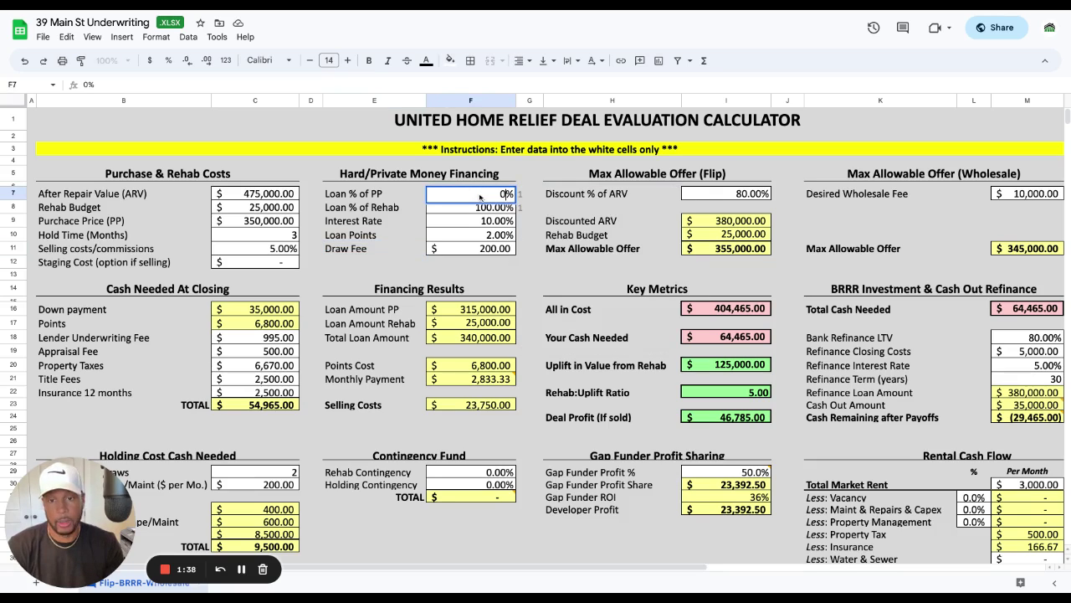
pyautogui.press('Return')
pyautogui.write('-')
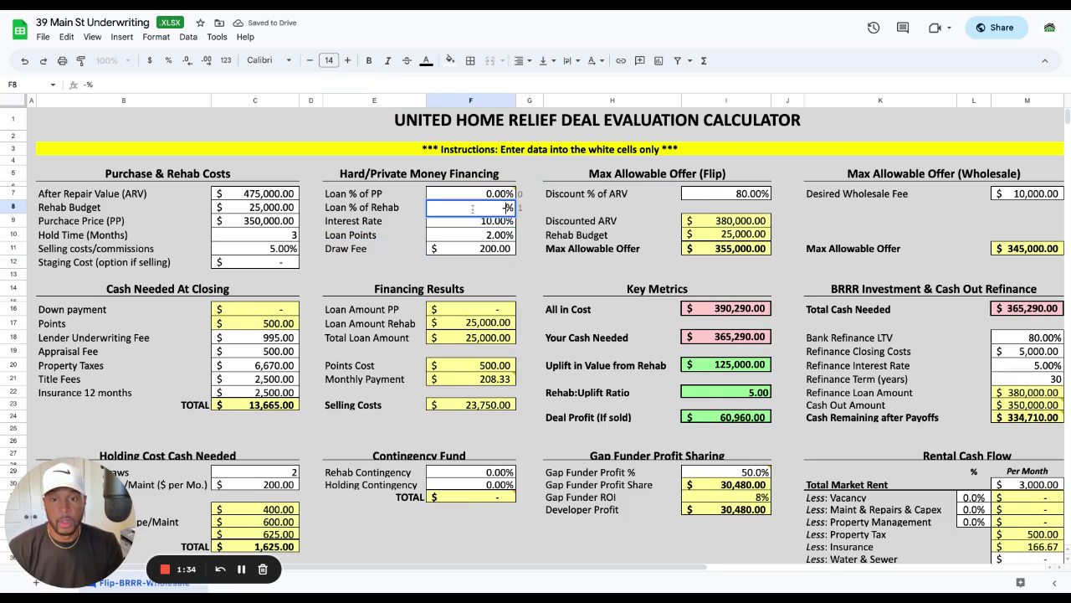
pyautogui.press('Return')
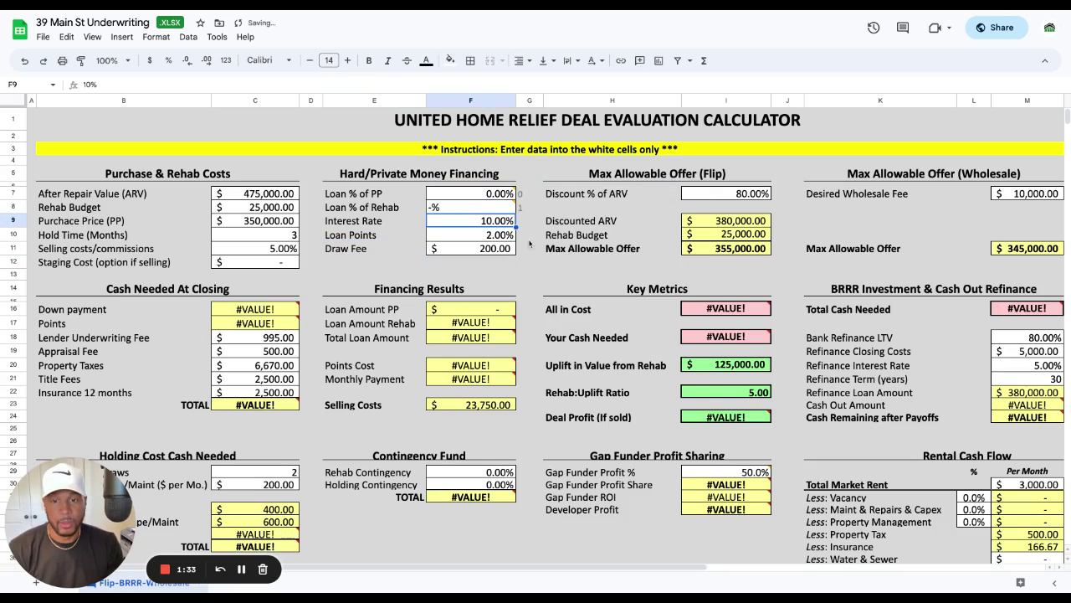
pyautogui.click(495, 209)
pyautogui.write('0')
pyautogui.press('Return')
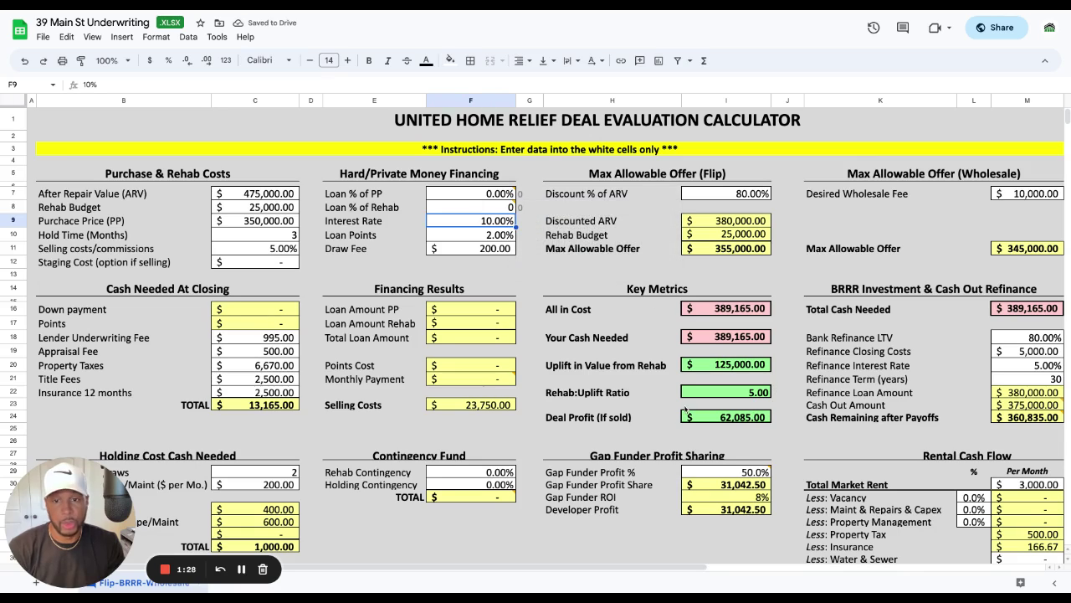
# Enter 90 for Loan % of PP in F7 and 100 for Loan % of Rehab in F8.
pyautogui.moveTo(527, 196)
pyautogui.click(487, 193)
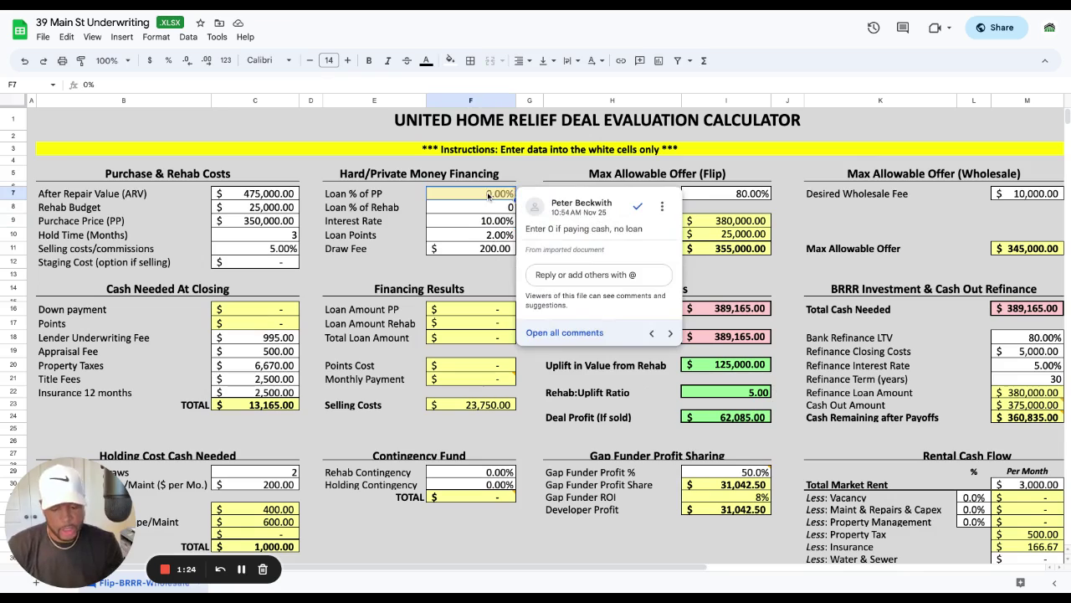
pyautogui.write('90')
pyautogui.press('Return')
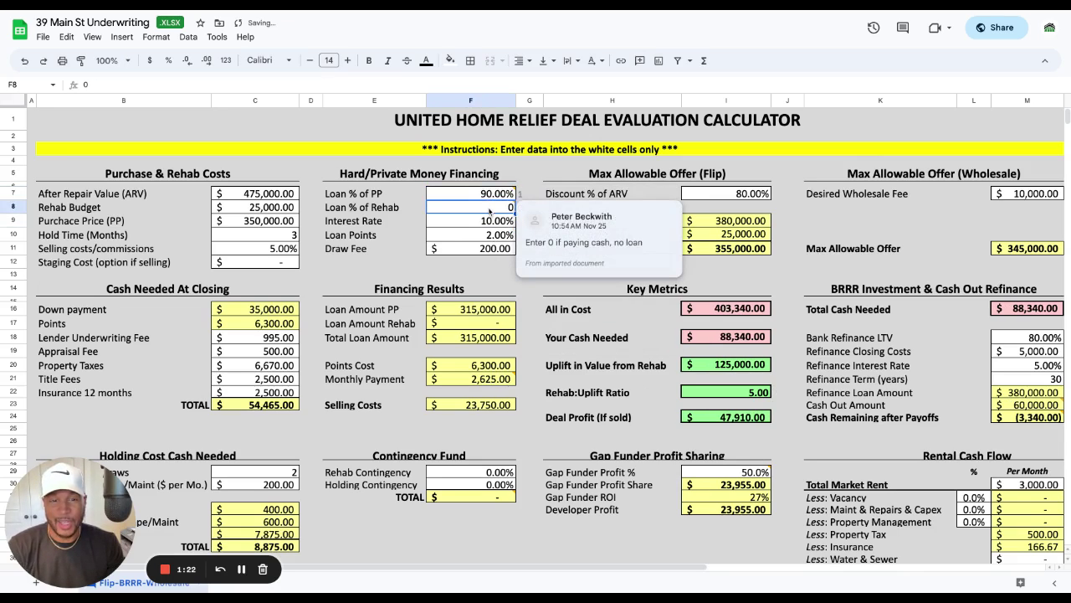
pyautogui.write('100')
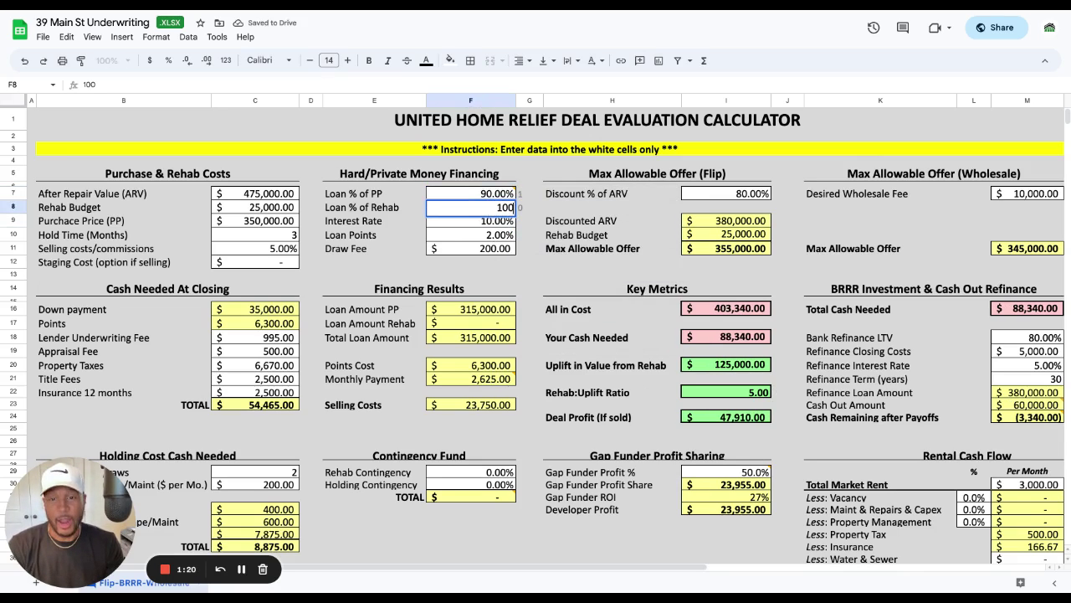
pyautogui.press('Return')
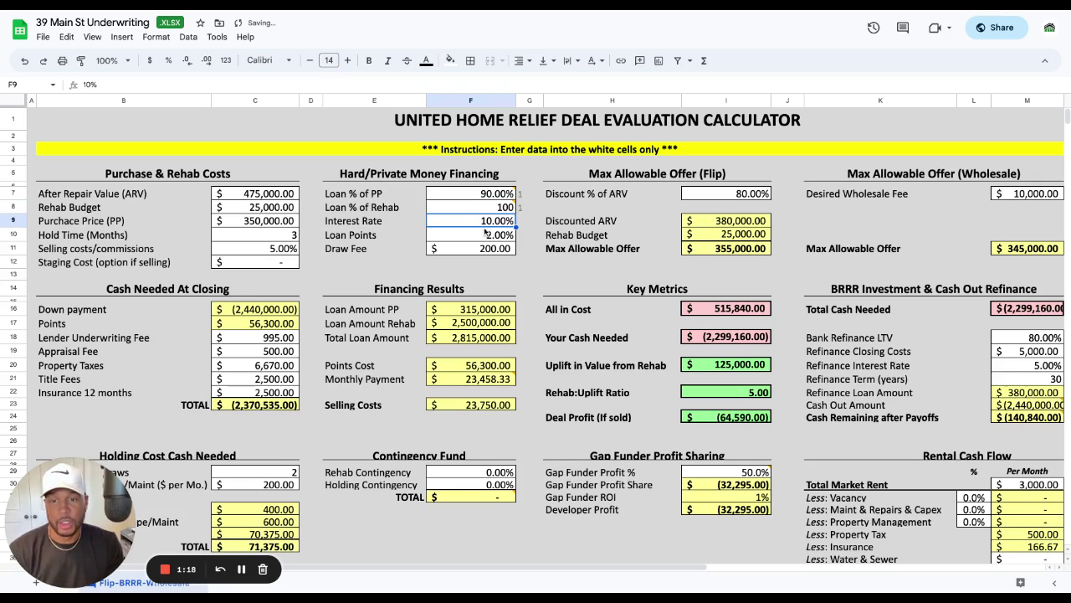
# Review the Loan Points, Points cost and Lender Underwriting Fee cells, then make Loan % of Rehab 100%.
pyautogui.click(491, 236)
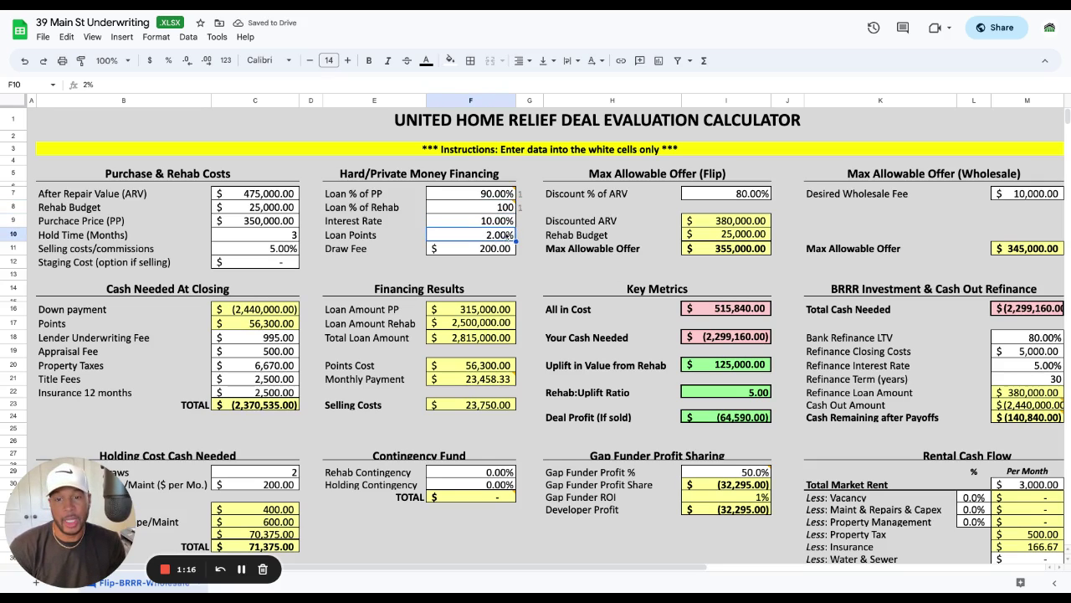
pyautogui.click(262, 324)
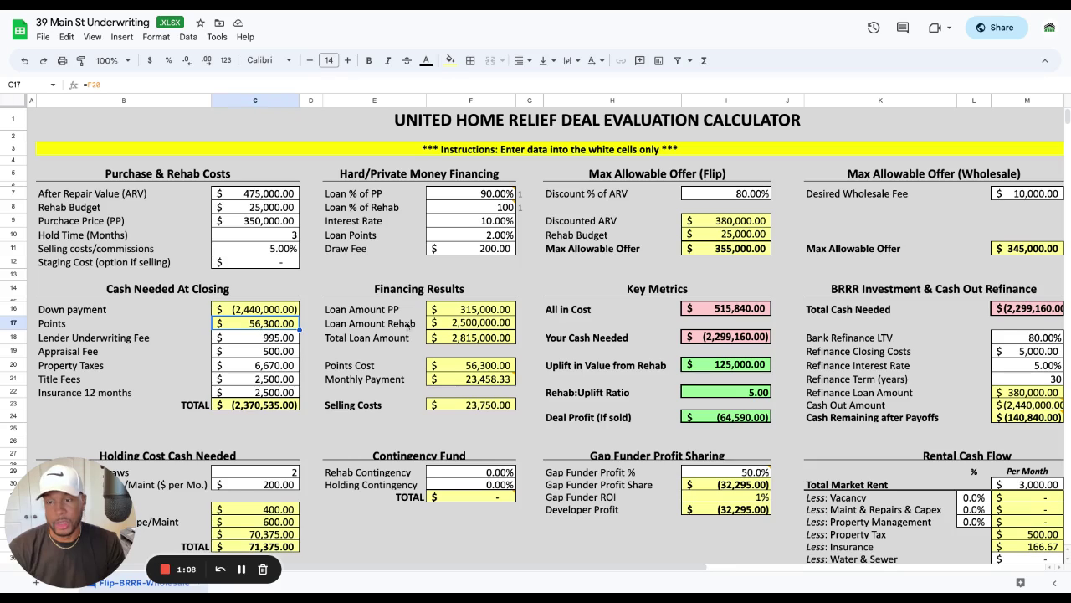
pyautogui.click(275, 340)
pyautogui.press('Down')
pyautogui.press('Down')
pyautogui.press('Down')
pyautogui.press('Down')
pyautogui.press('Down')
pyautogui.press('Up')
pyautogui.press('Up')
pyautogui.press('Up')
pyautogui.press('Up')
pyautogui.press('Up')
pyautogui.press('Up')
pyautogui.press('Down')
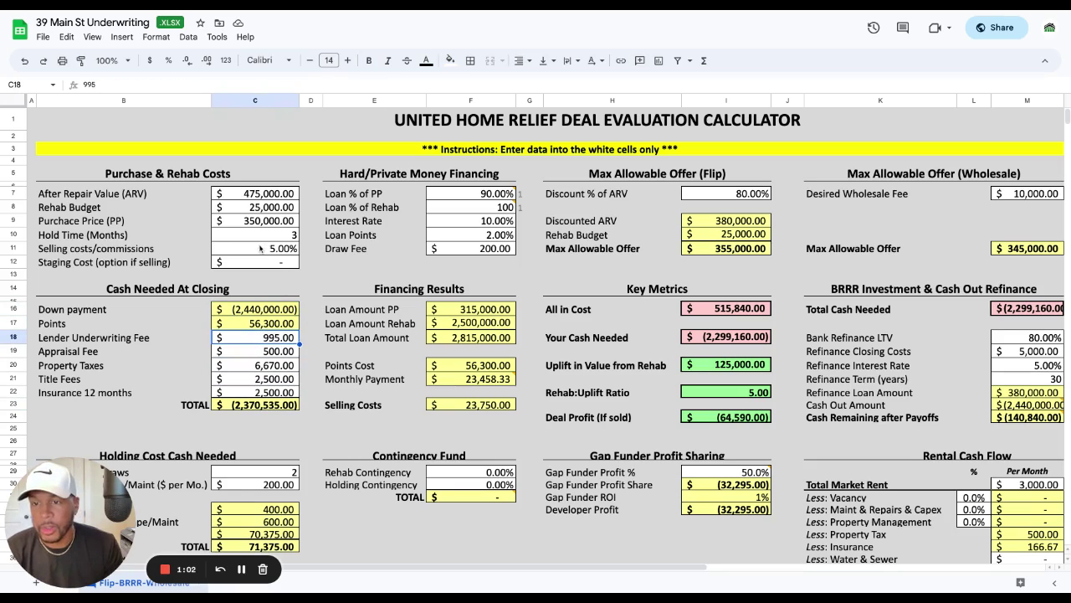
pyautogui.click(499, 211)
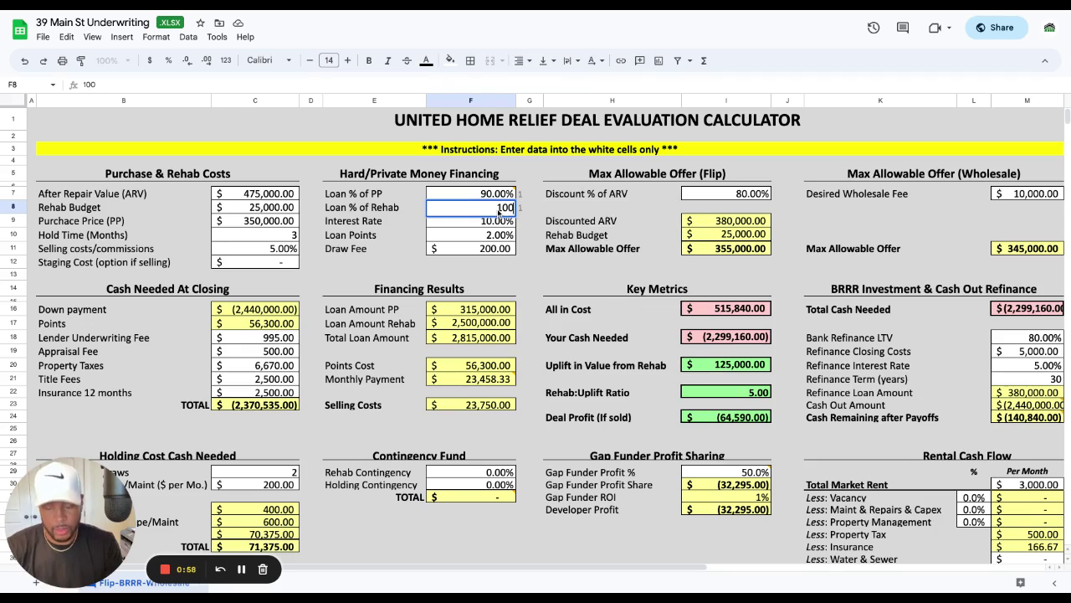
pyautogui.write('%')
pyautogui.press('Return')
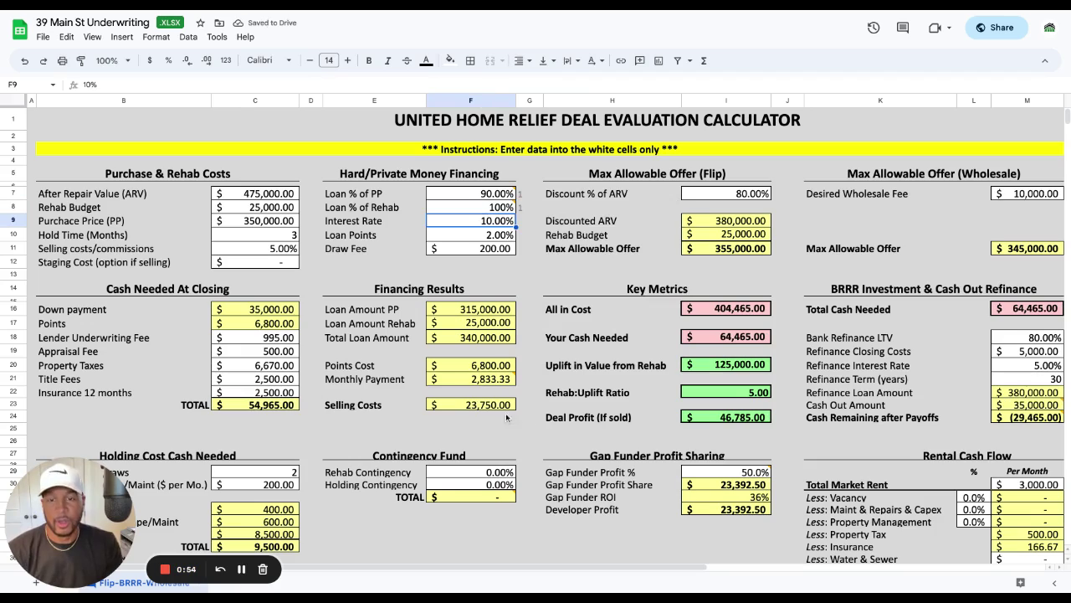
pyautogui.click(262, 326)
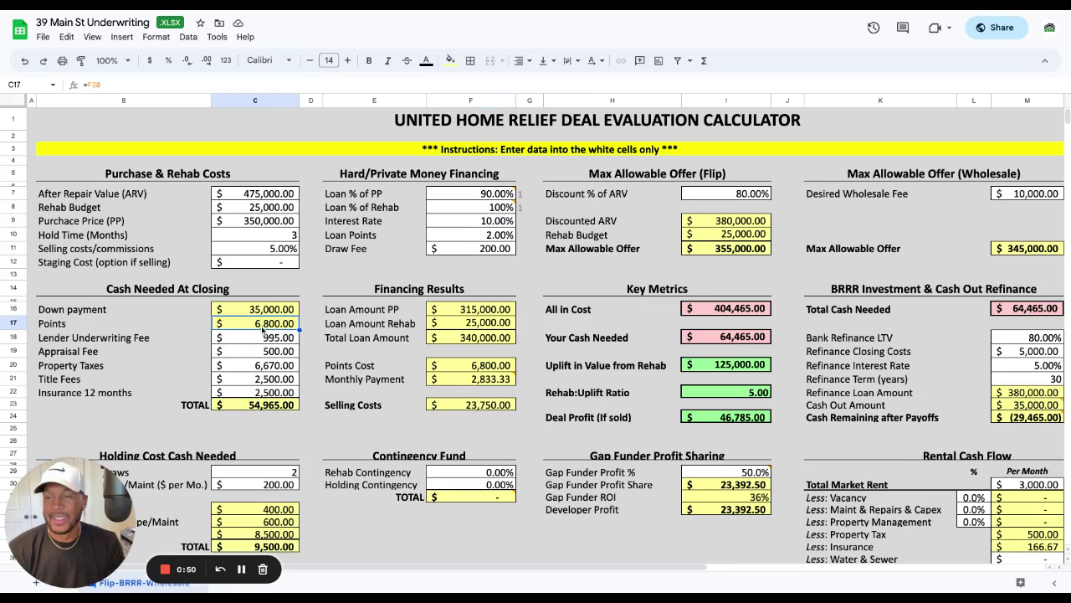
pyautogui.click(276, 337)
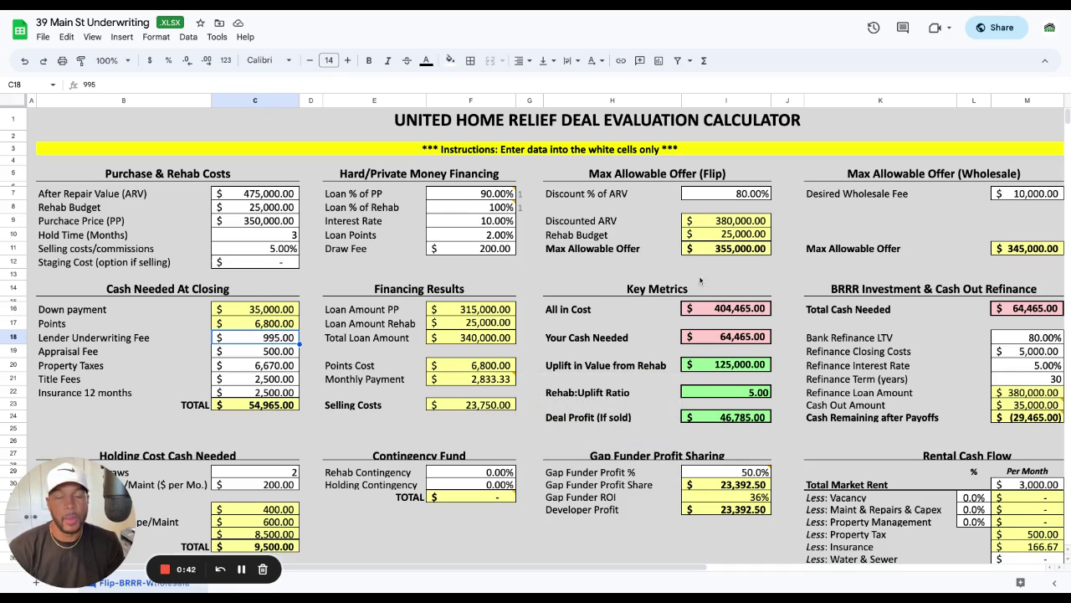
pyautogui.click(736, 307)
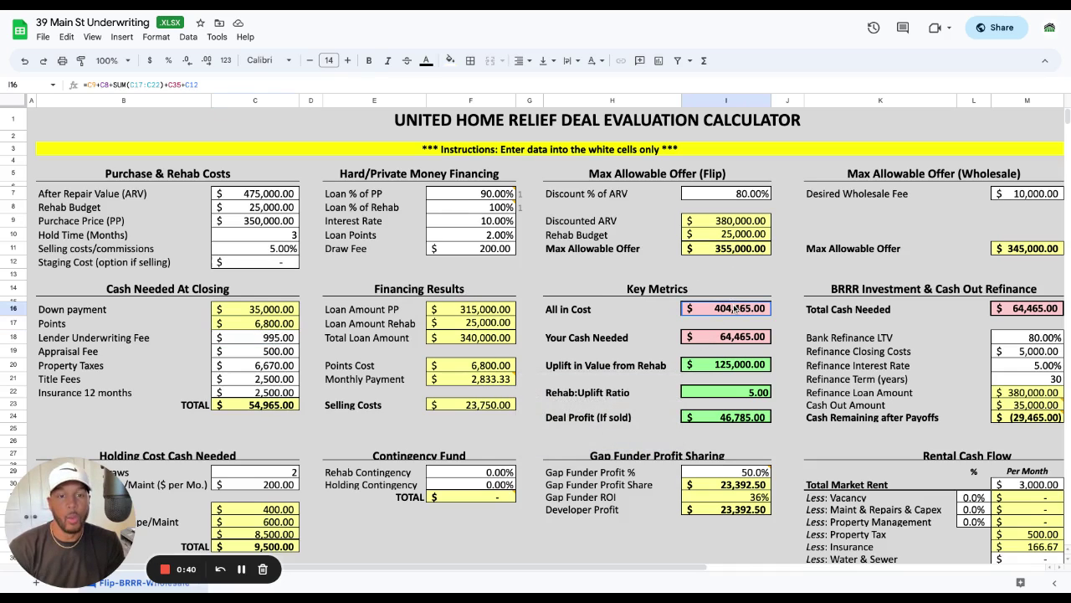
pyautogui.click(733, 337)
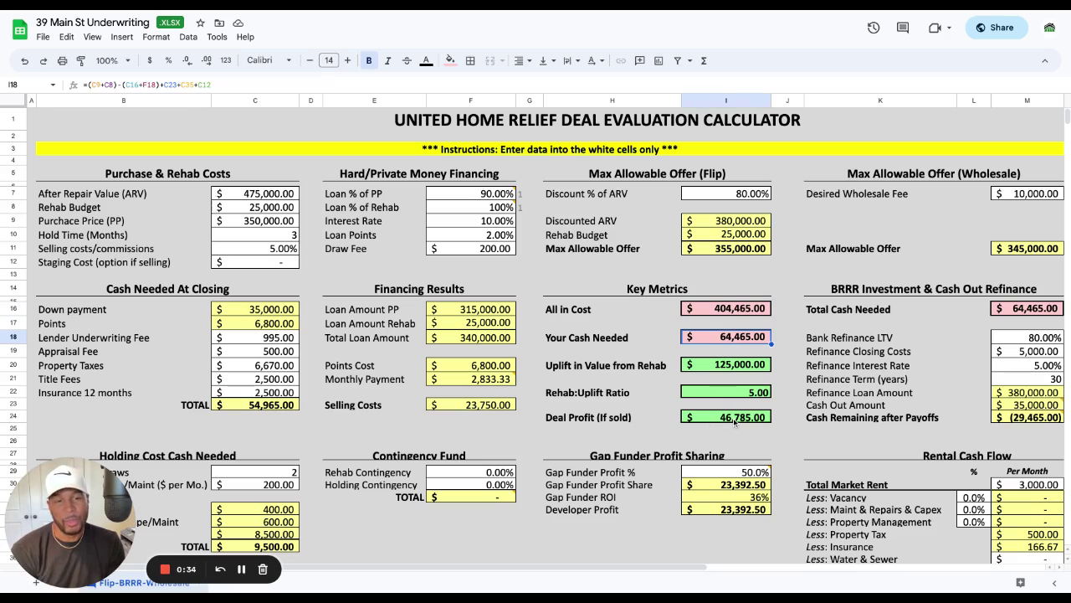
pyautogui.hscroll(3, 799, 366)
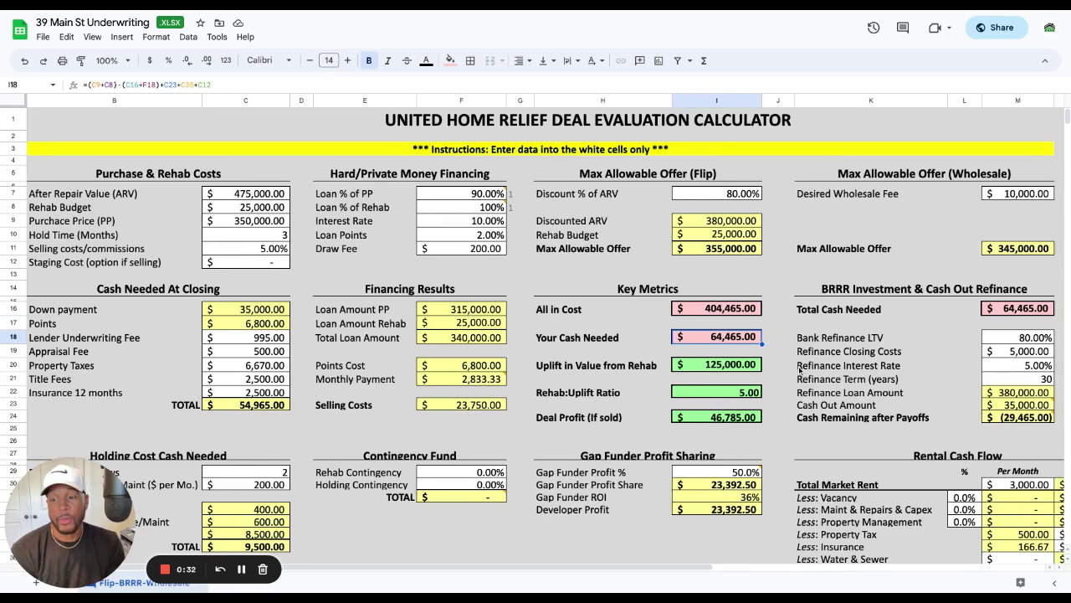
pyautogui.hscroll(-2, 799, 366)
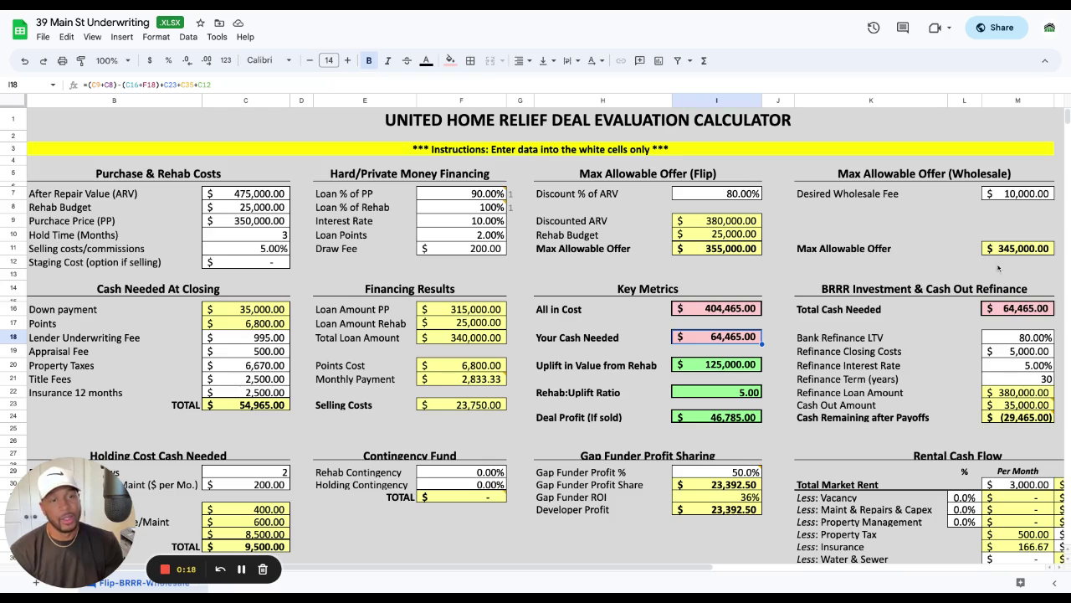
# Set the Desired Wholesale Fee in M7 to 5.
pyautogui.click(1017, 196)
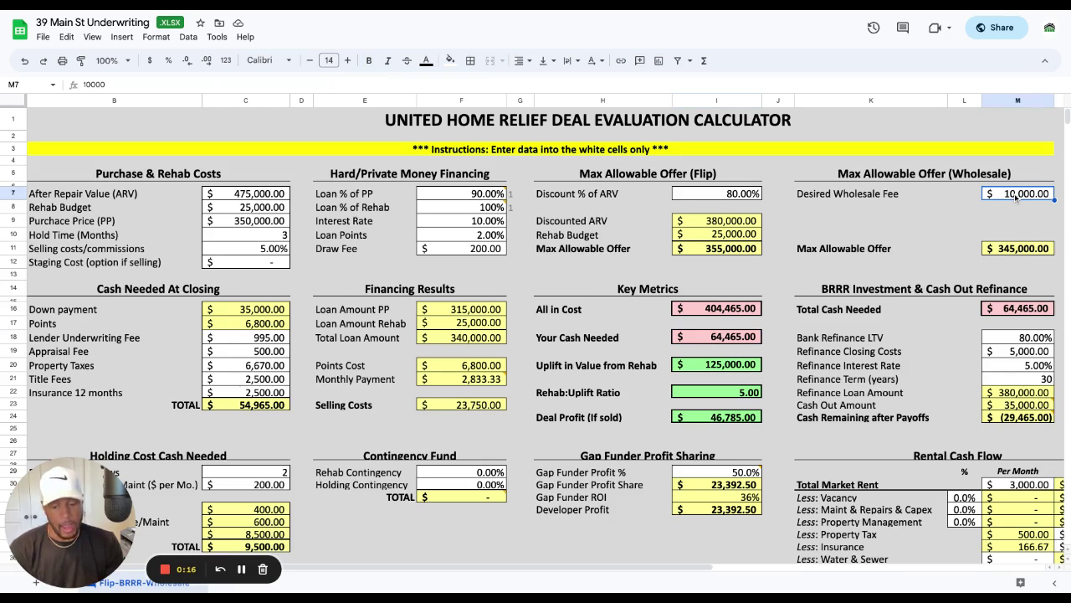
pyautogui.write('5')
pyautogui.press('Return')
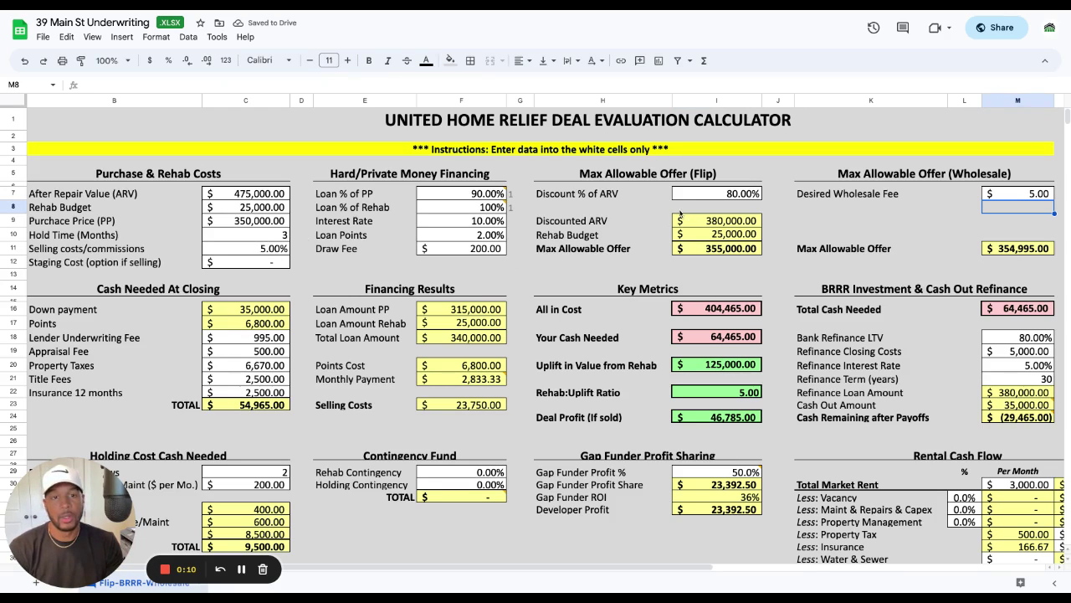
# Try a Discount % of ARV of 75 in I7, then restore it to 80.
pyautogui.click(724, 195)
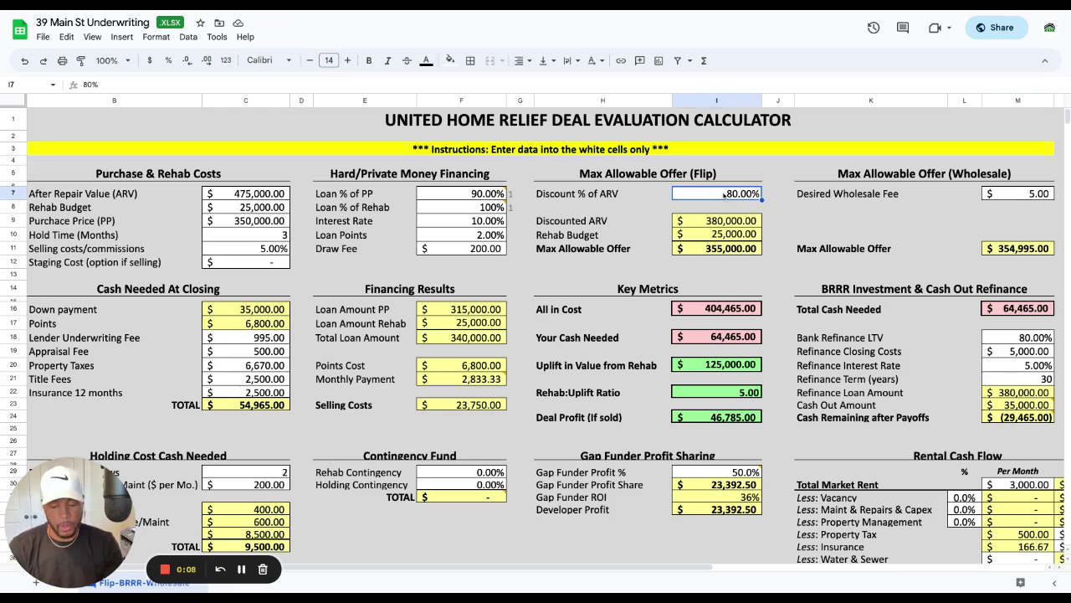
pyautogui.write('75')
pyautogui.press('Return')
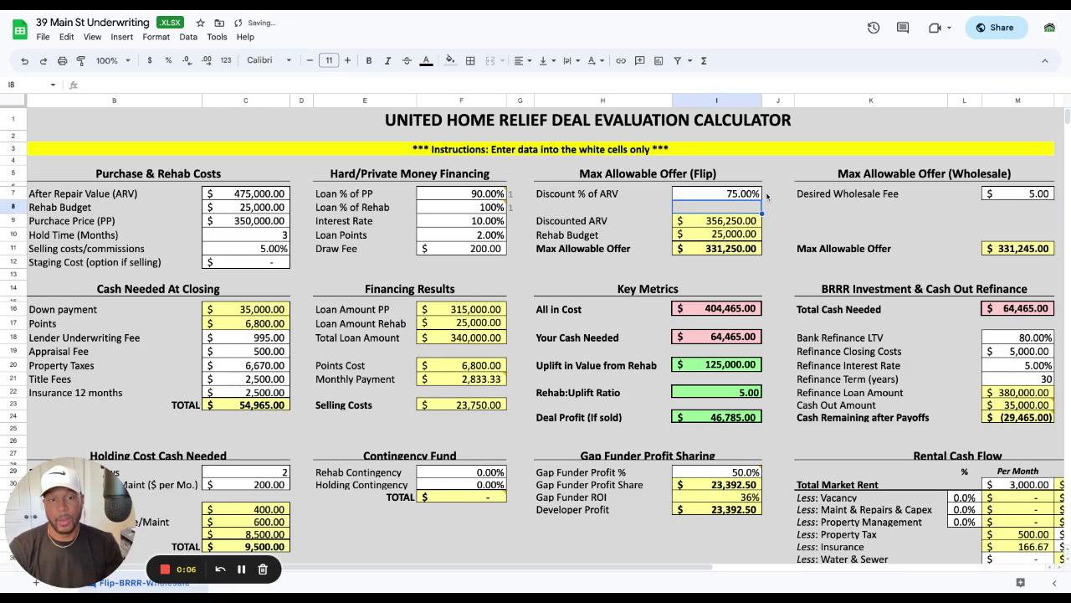
pyautogui.click(743, 194)
pyautogui.write('8')
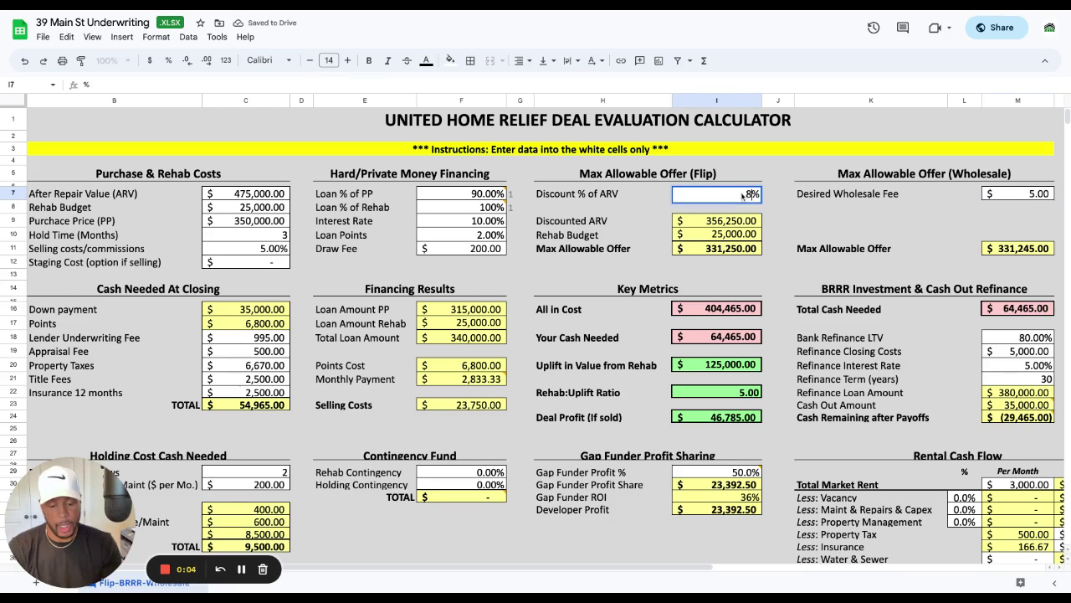
pyautogui.write('0')
pyautogui.press('Return')
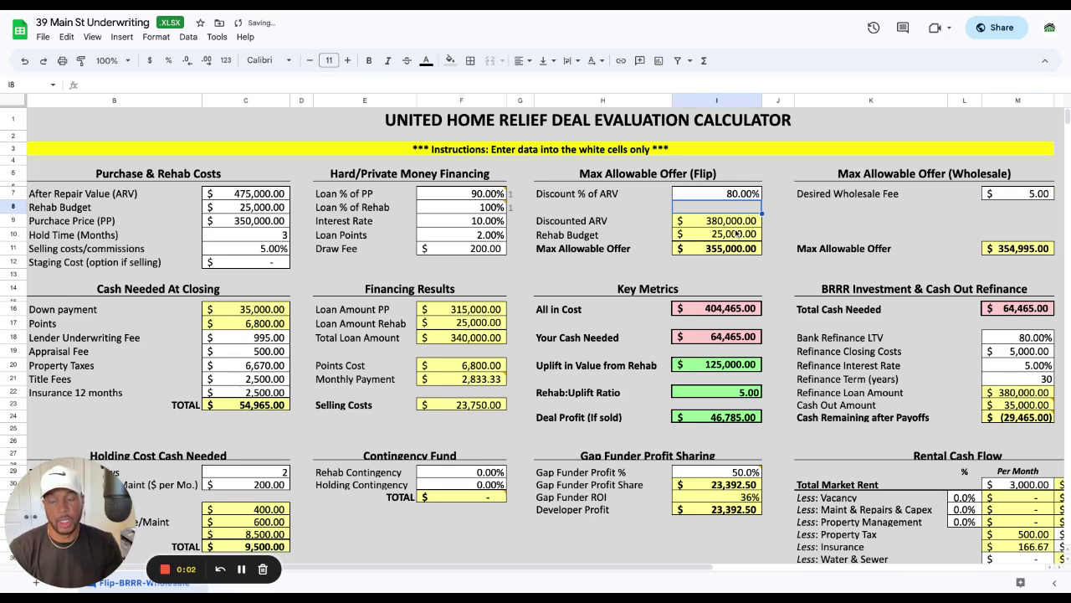